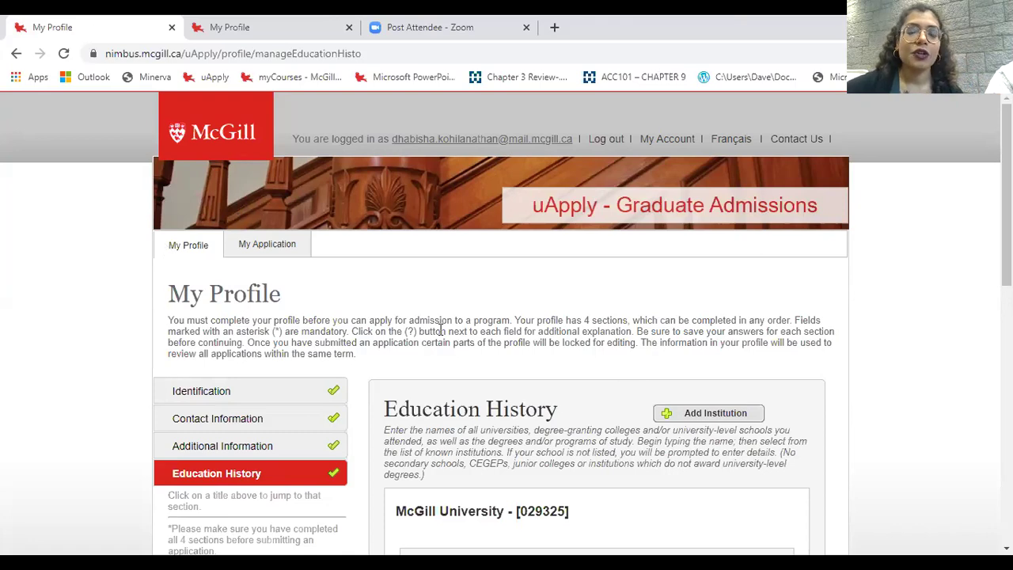
- Start a new application from My Application and choose the 'Degree, certificate or diploma' option
left_click(264, 246)
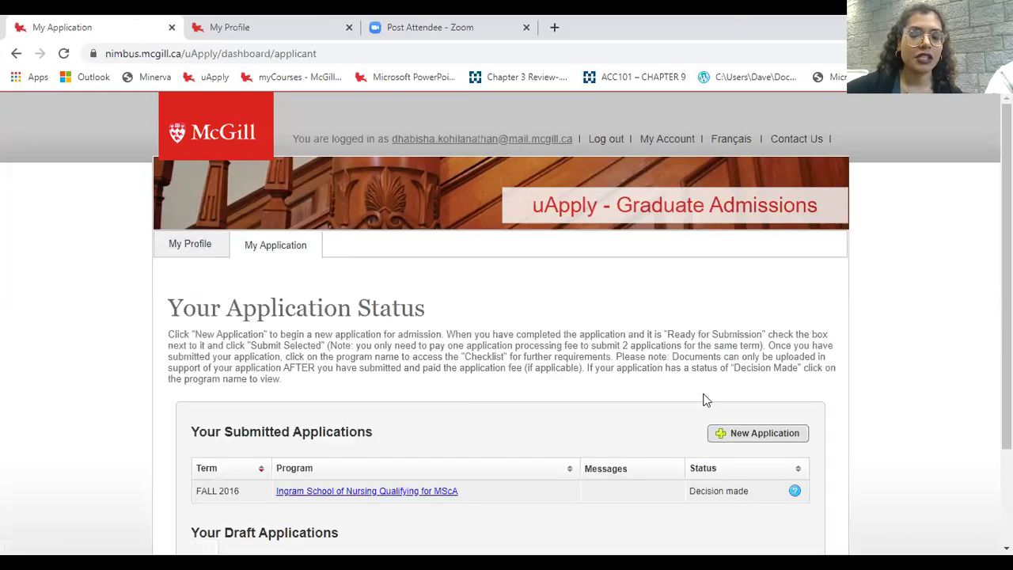
left_click(766, 437)
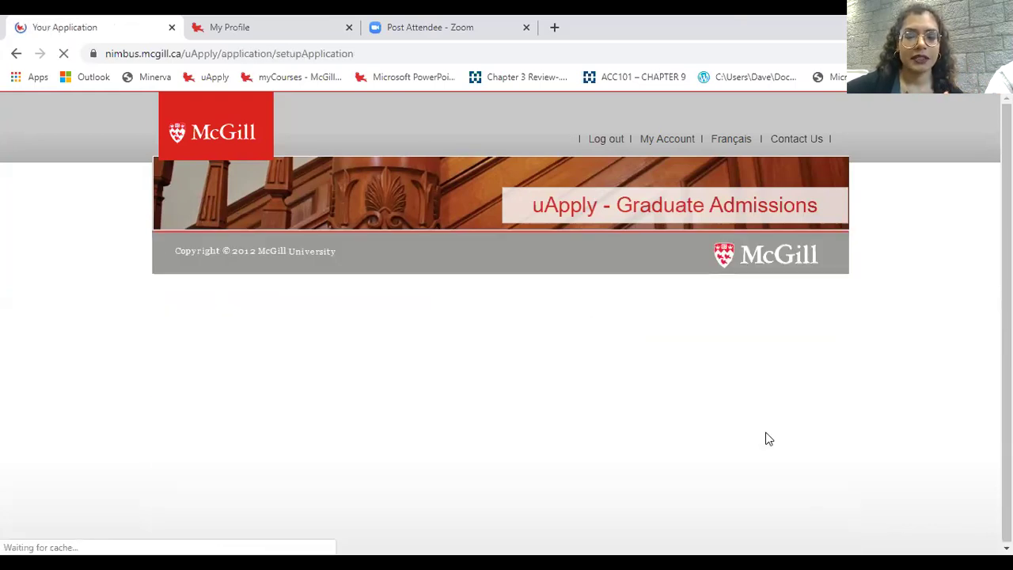
scroll(633, 419, "down", 1)
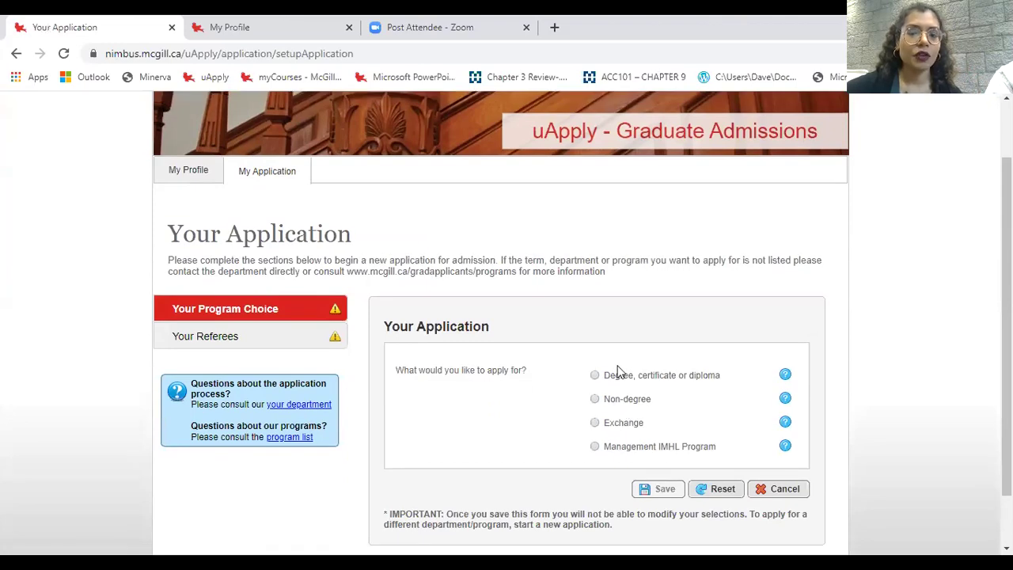
left_click(674, 380)
scroll(795, 396, "down", 1)
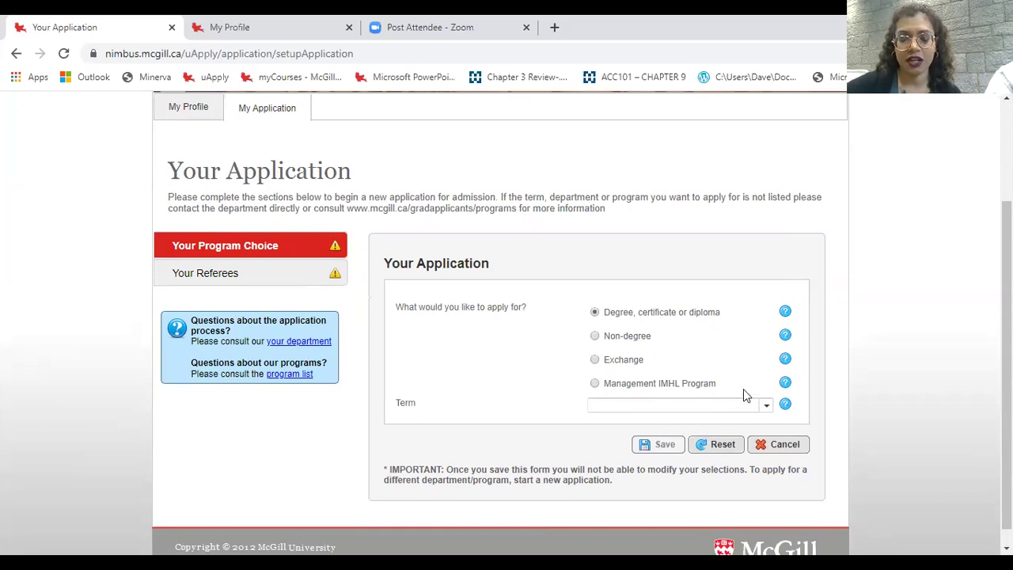
- Select FALL 2020 as the term and Neuroscience, Integrated Pgm as the department
left_click(660, 407)
left_click(656, 391)
scroll(828, 404, "down", 1)
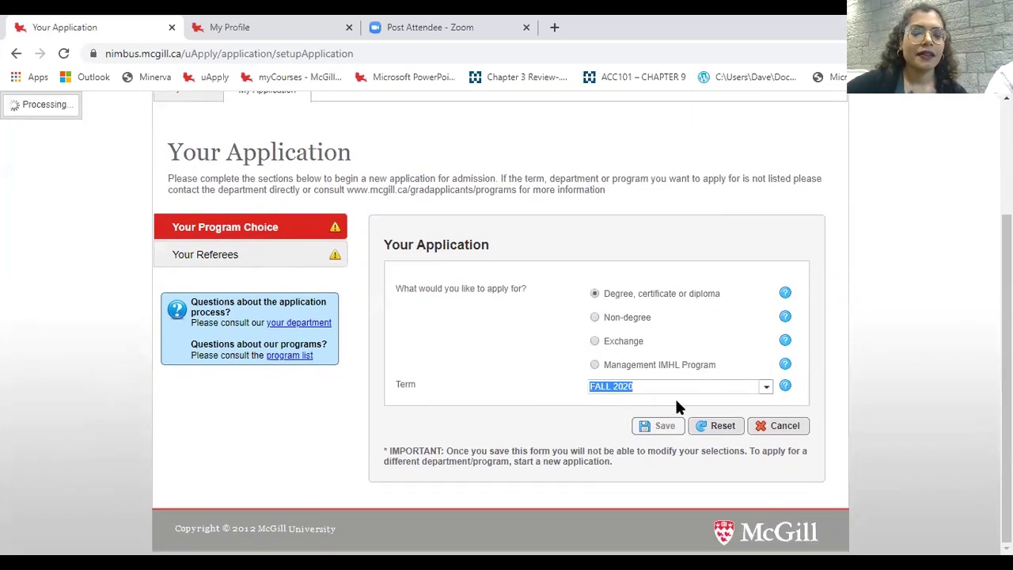
left_click(615, 404)
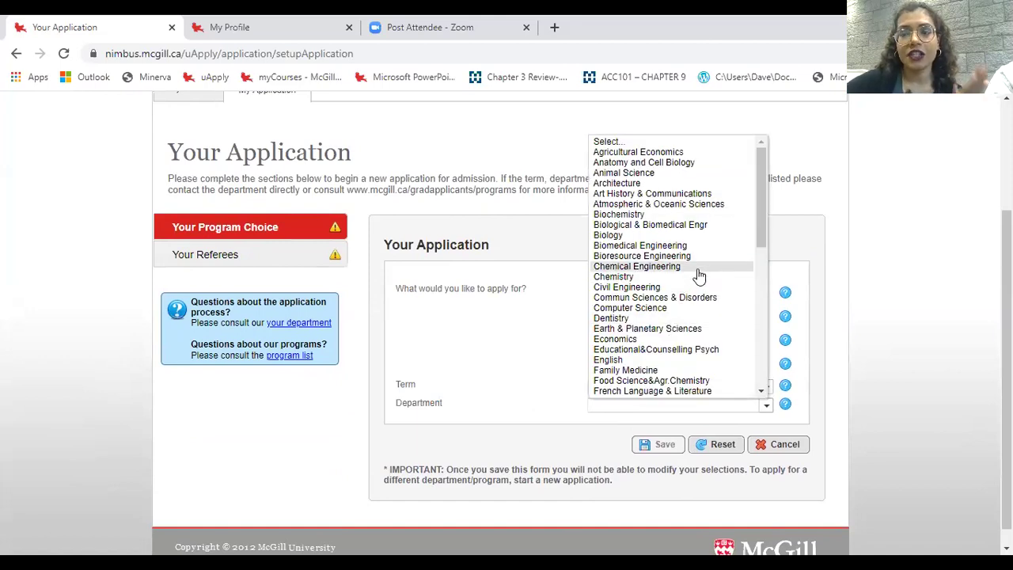
scroll(680, 348, "down", 3)
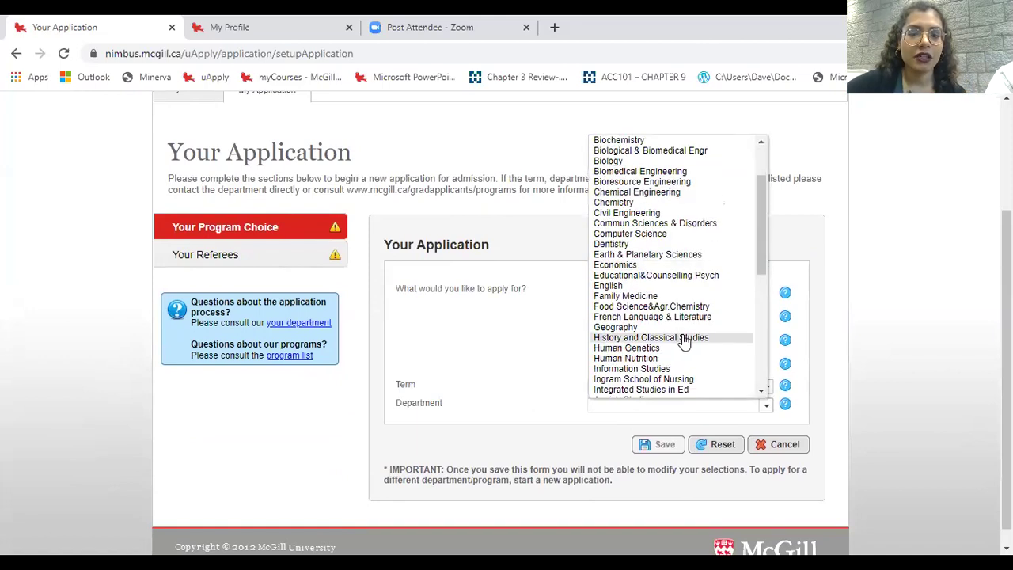
scroll(687, 370, "down", 3)
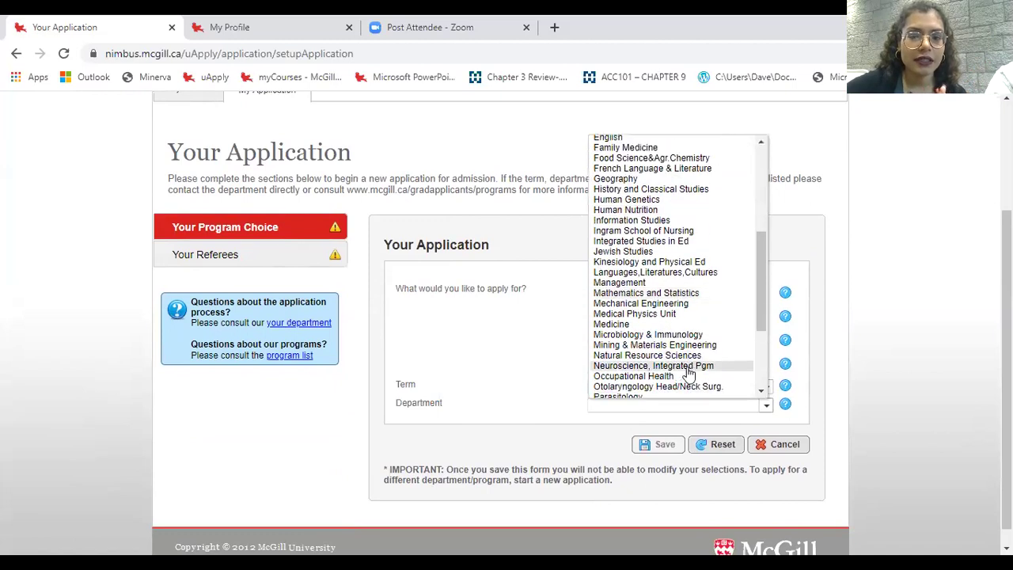
left_click(685, 367)
- Choose program Msc Neuroscience (Thesis) with area Neuroscience -T and save the program choice
scroll(601, 412, "down", 1)
left_click(637, 386)
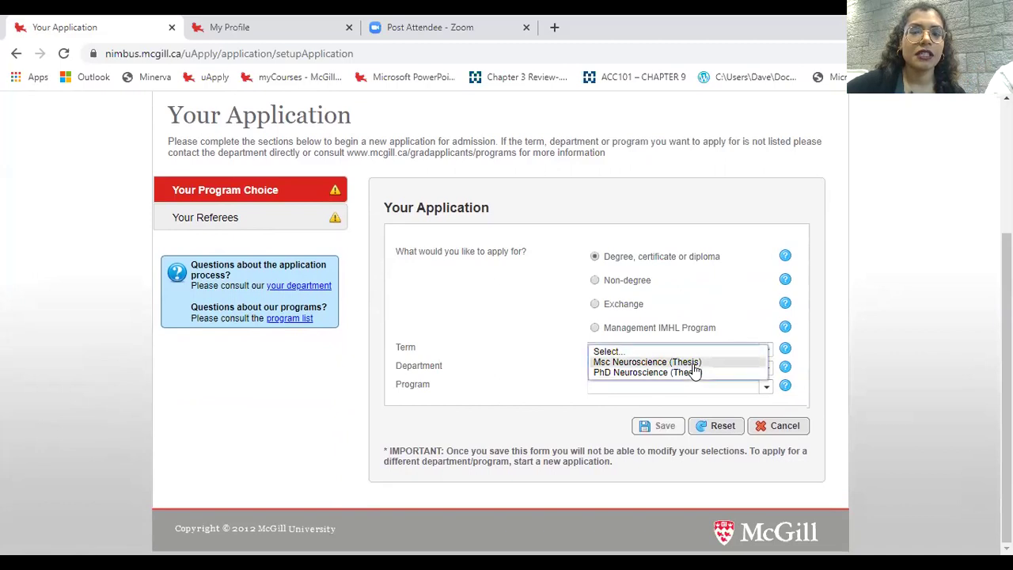
left_click(694, 362)
scroll(554, 407, "down", 1)
left_click(627, 388)
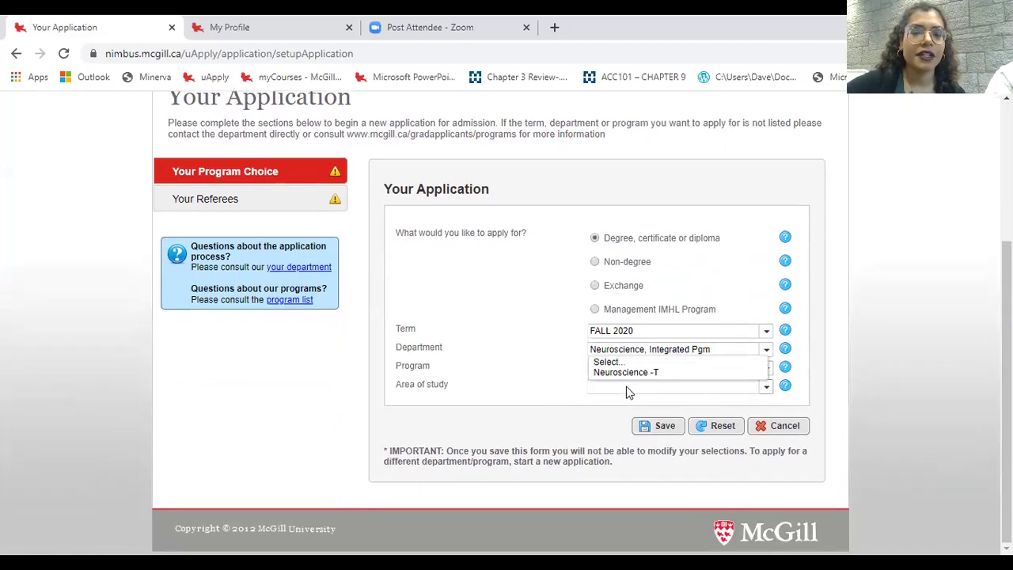
left_click(641, 374)
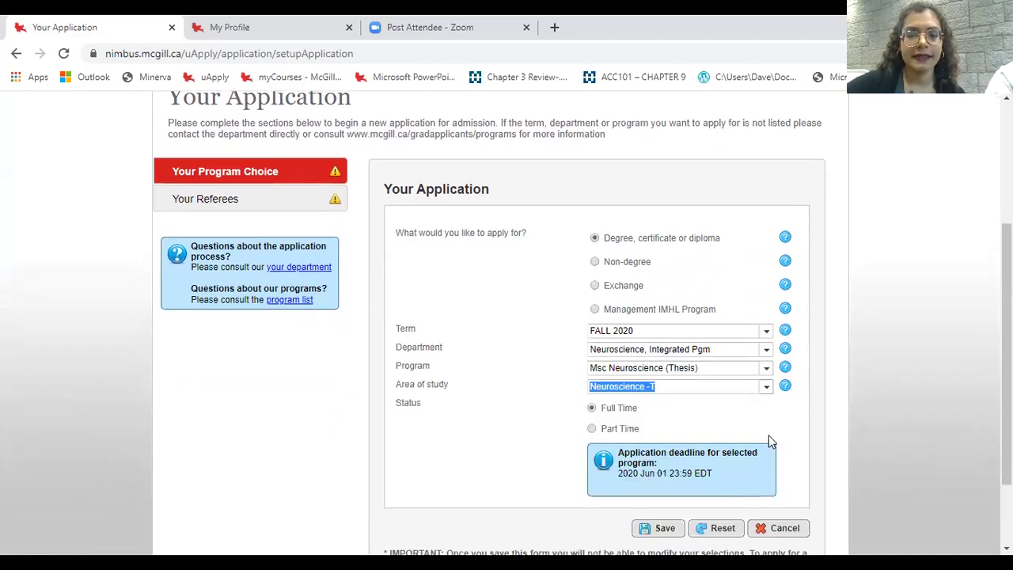
scroll(766, 450, "down", 1)
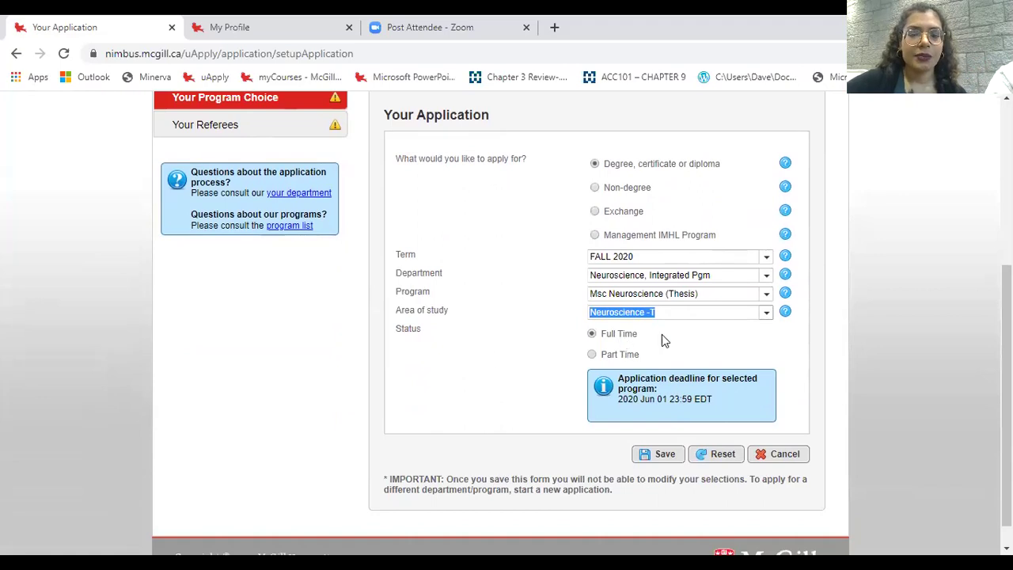
left_click(663, 462)
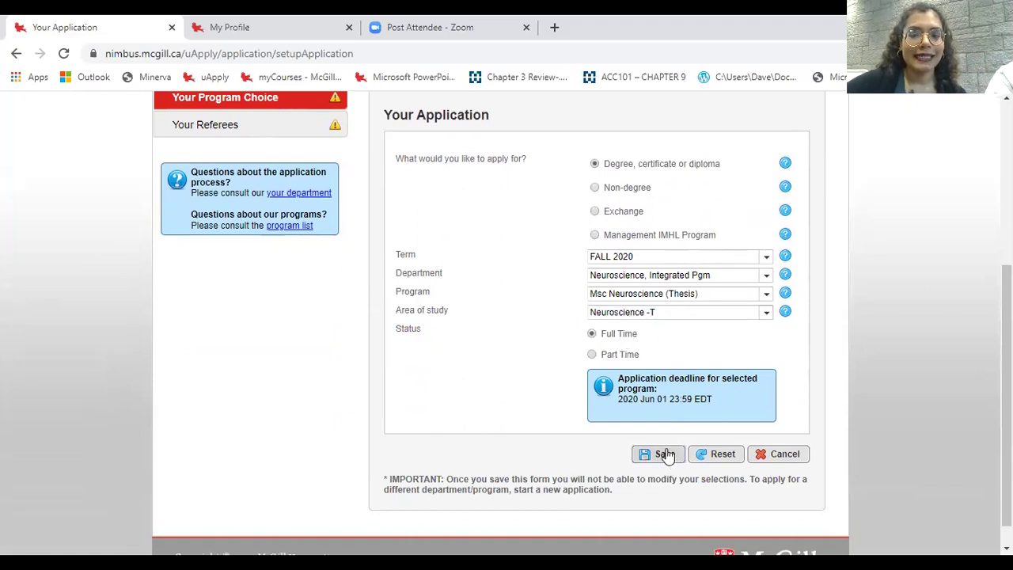
- Indicate that you are applying for NSERC funding
scroll(793, 350, "down", 3)
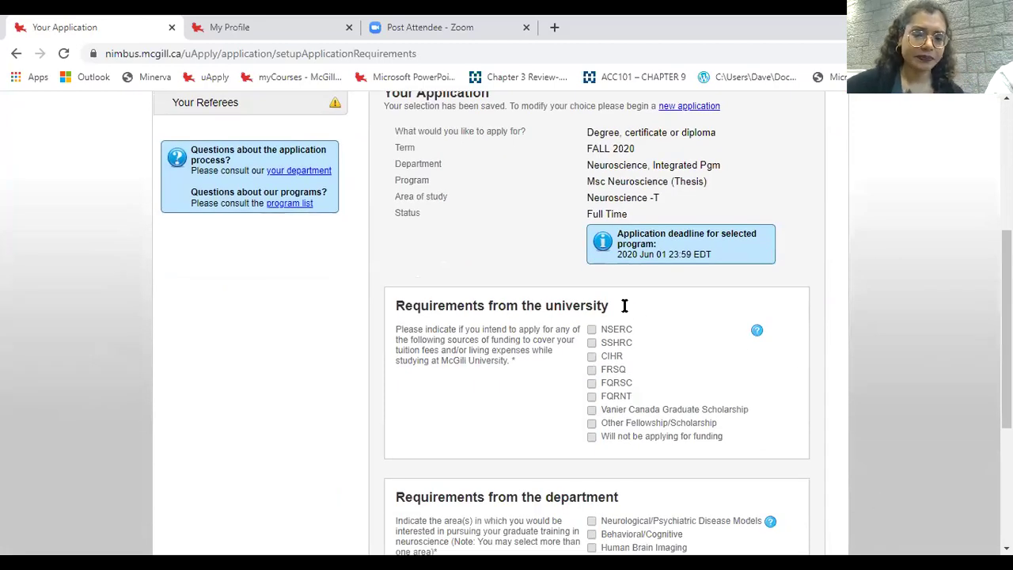
scroll(735, 344, "down", 2)
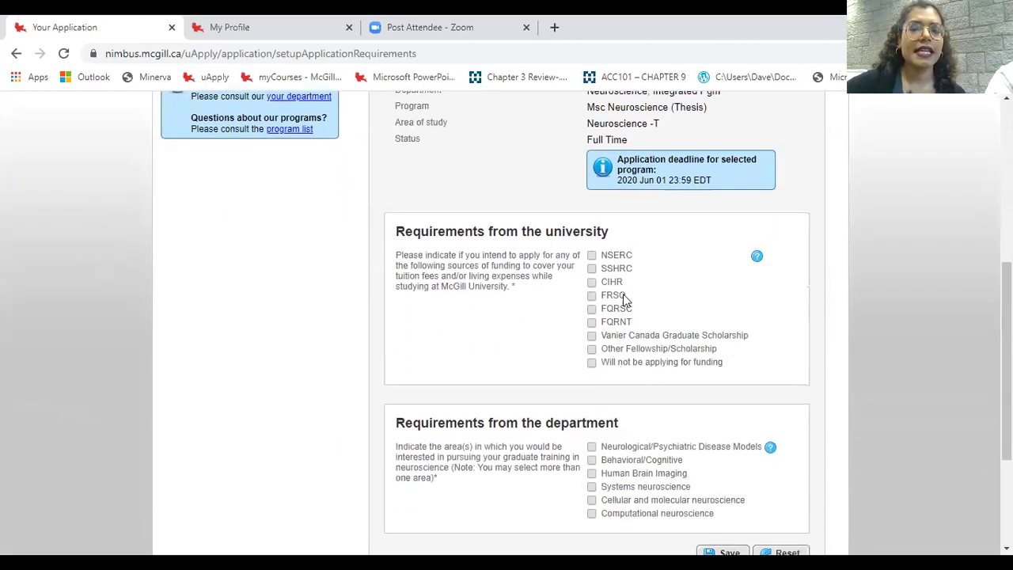
scroll(625, 317, "up", 1)
scroll(673, 344, "up", 1)
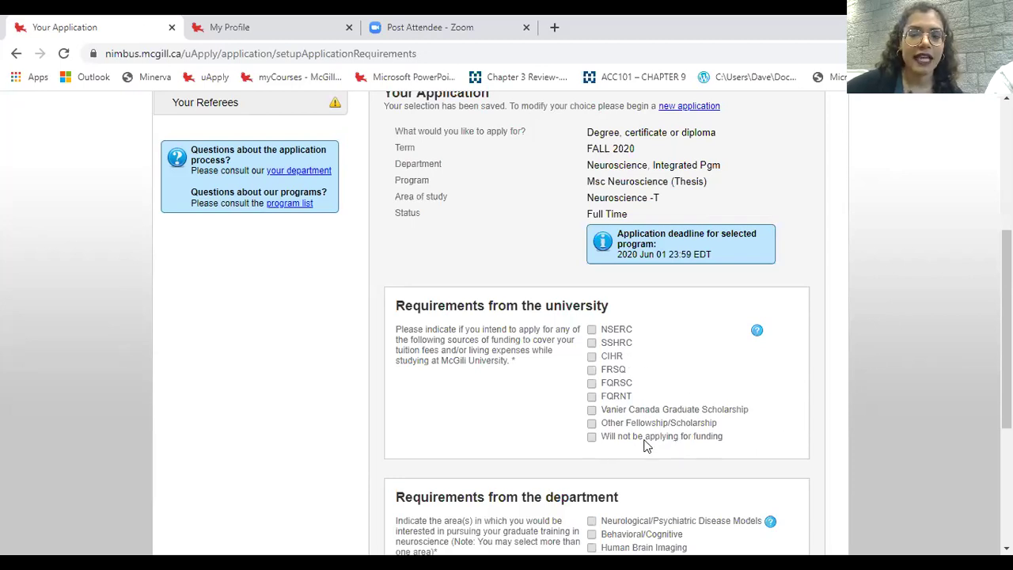
left_click(627, 329)
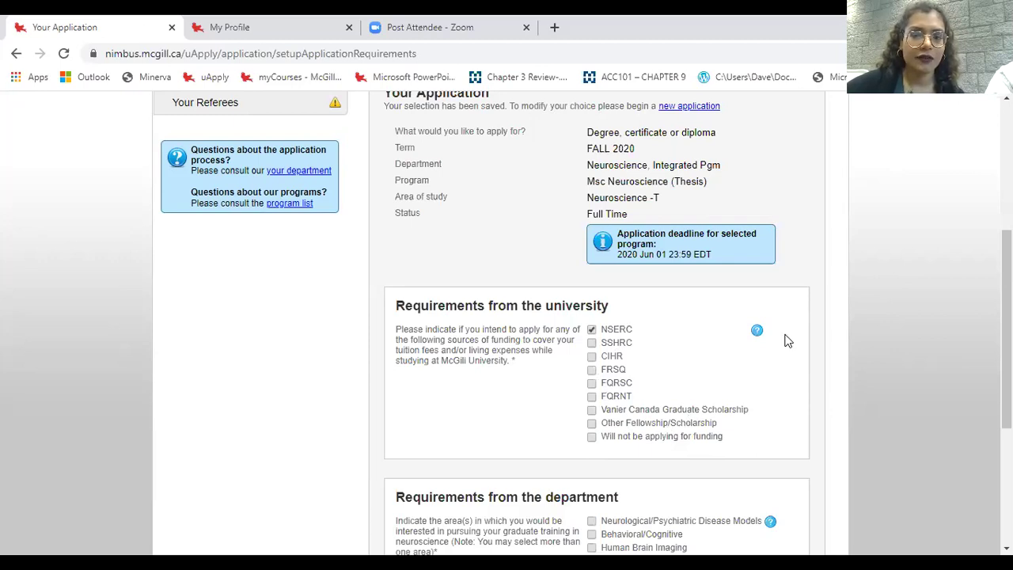
scroll(787, 342, "down", 3)
scroll(737, 317, "up", 1)
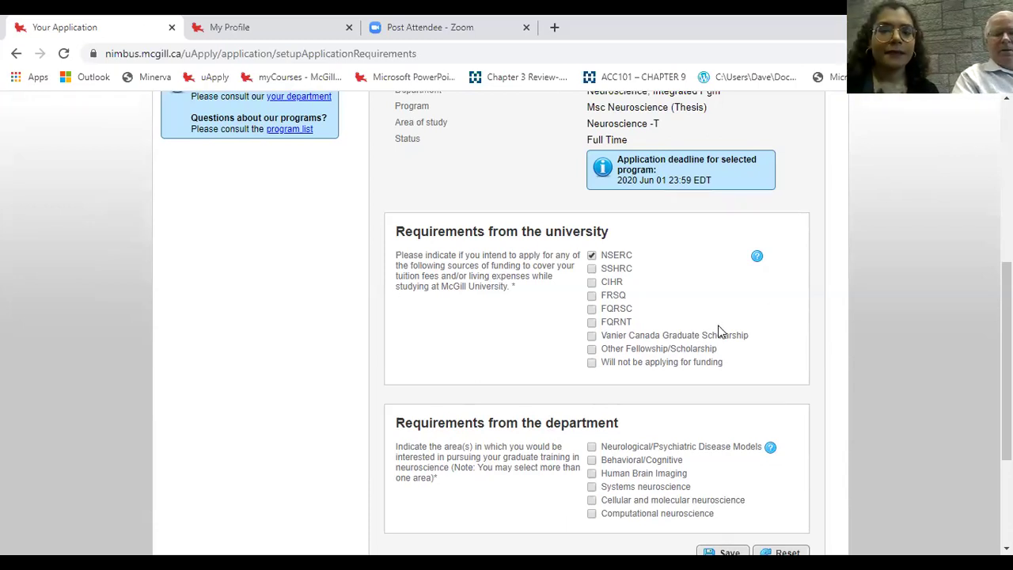
- Tick Behavioral/Cognitive as training interest, save the answers and continue to the referees page
scroll(653, 431, "down", 1)
scroll(654, 425, "down", 1)
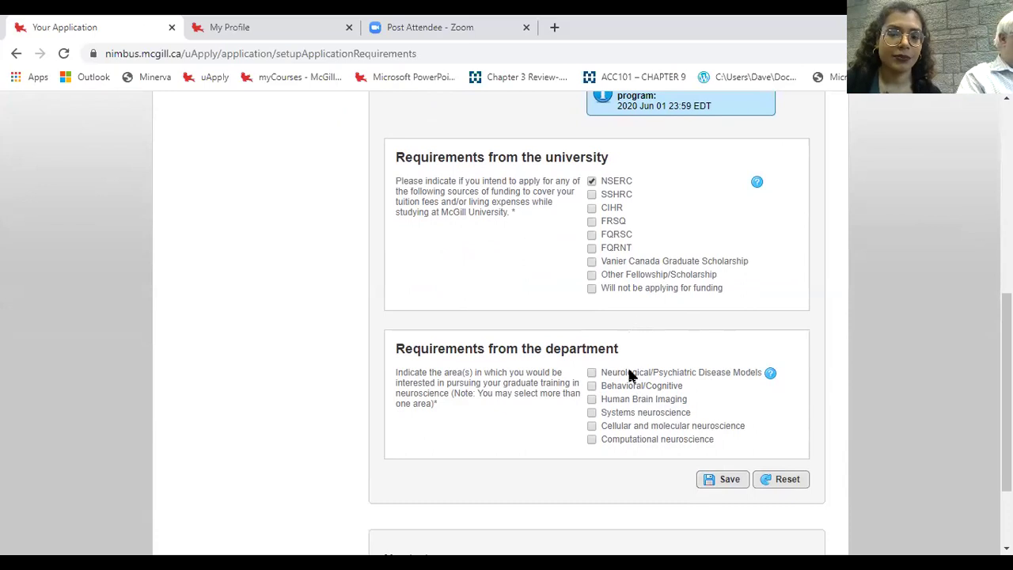
scroll(637, 388, "down", 2)
scroll(642, 394, "up", 1)
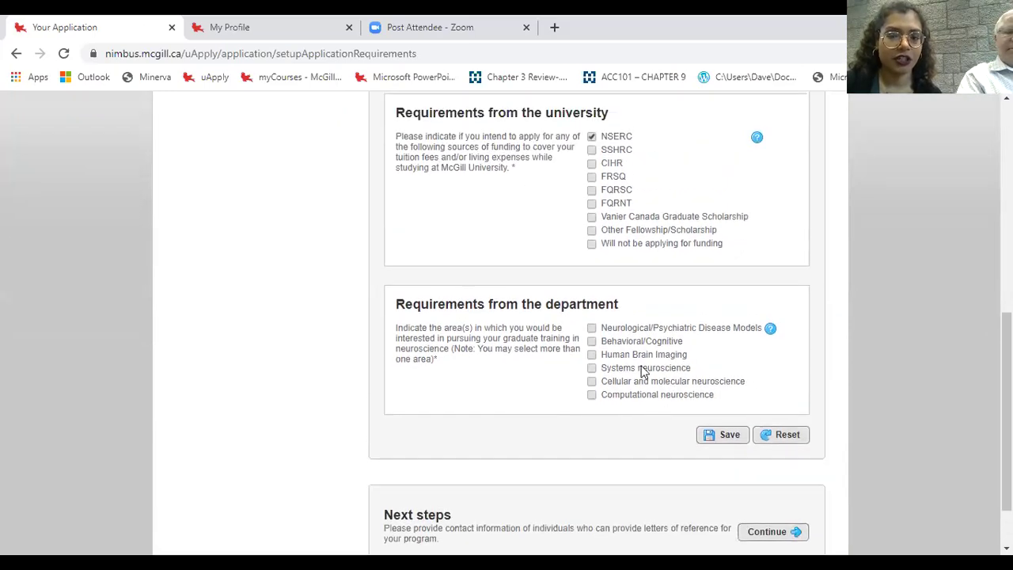
left_click(666, 347)
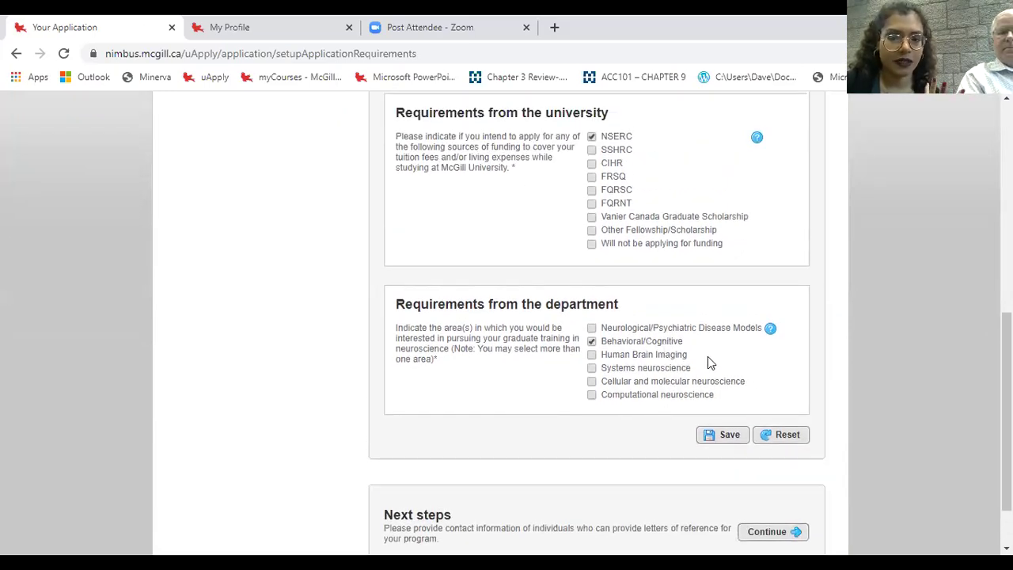
scroll(707, 362, "down", 1)
left_click(720, 361)
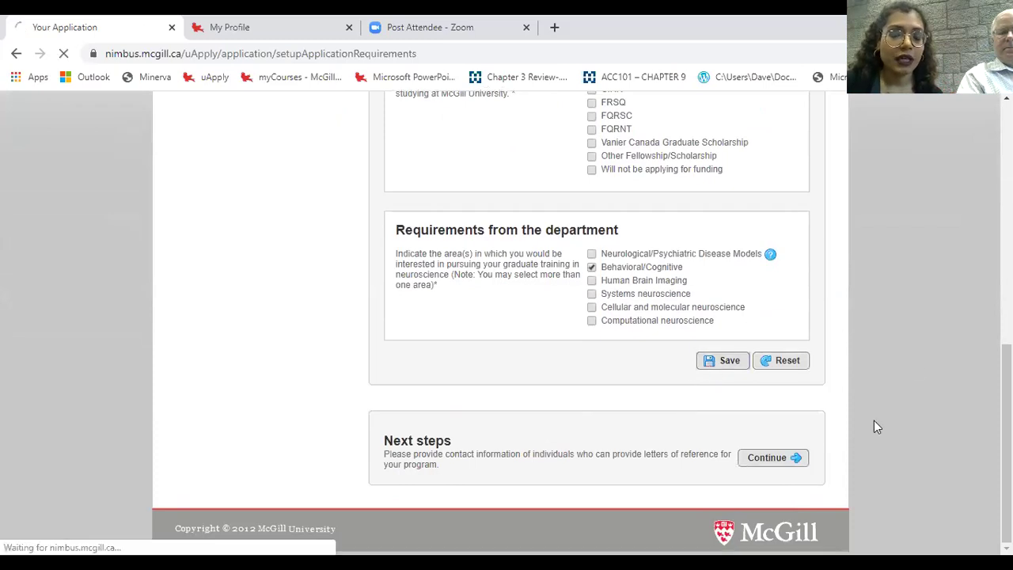
scroll(859, 396, "down", 8)
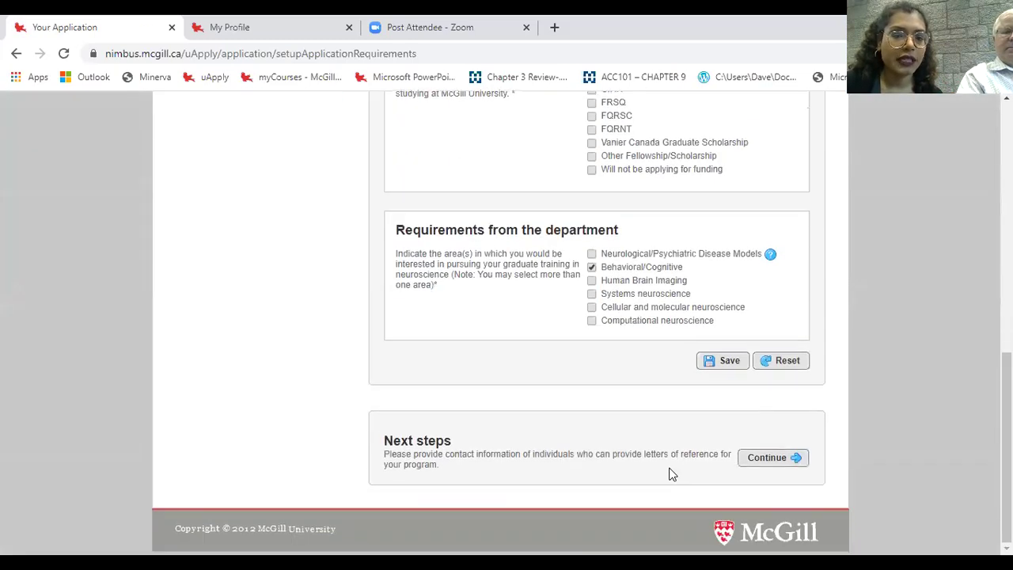
left_click(752, 458)
- Enter Referee 1's full name, title 'Professor' and institution 'McGill'
scroll(845, 421, "down", 2)
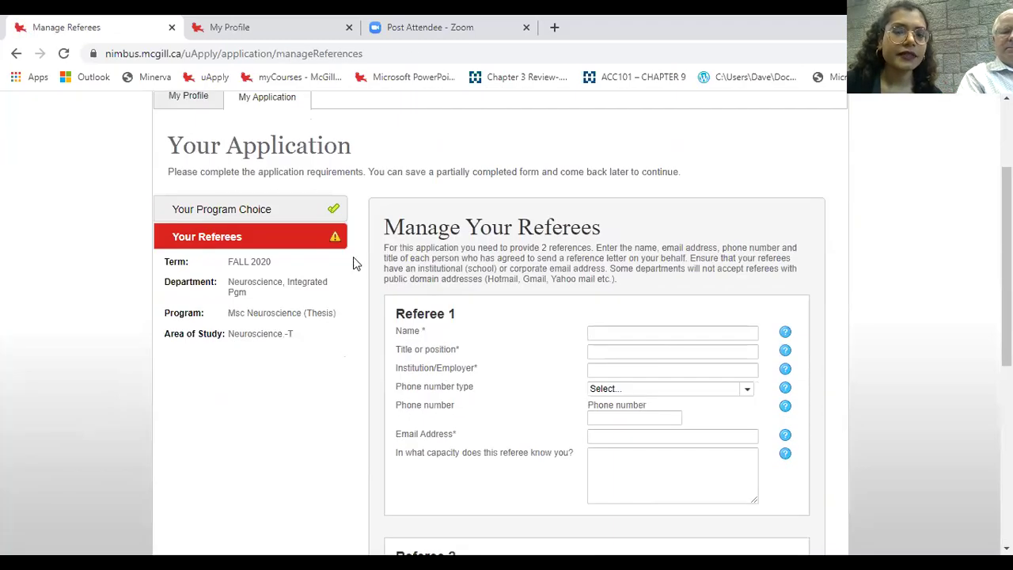
scroll(551, 335, "down", 2)
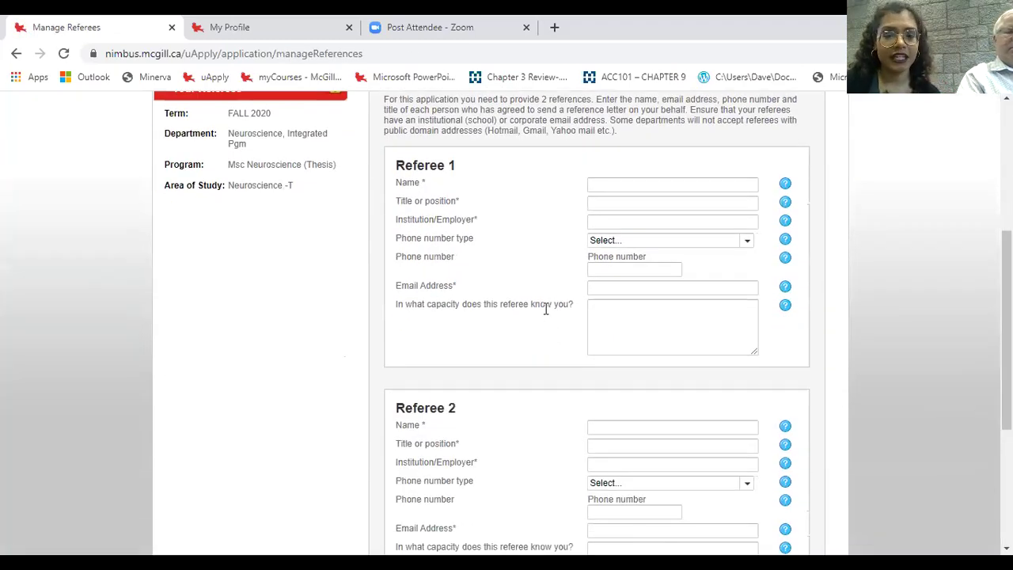
scroll(572, 316, "up", 1)
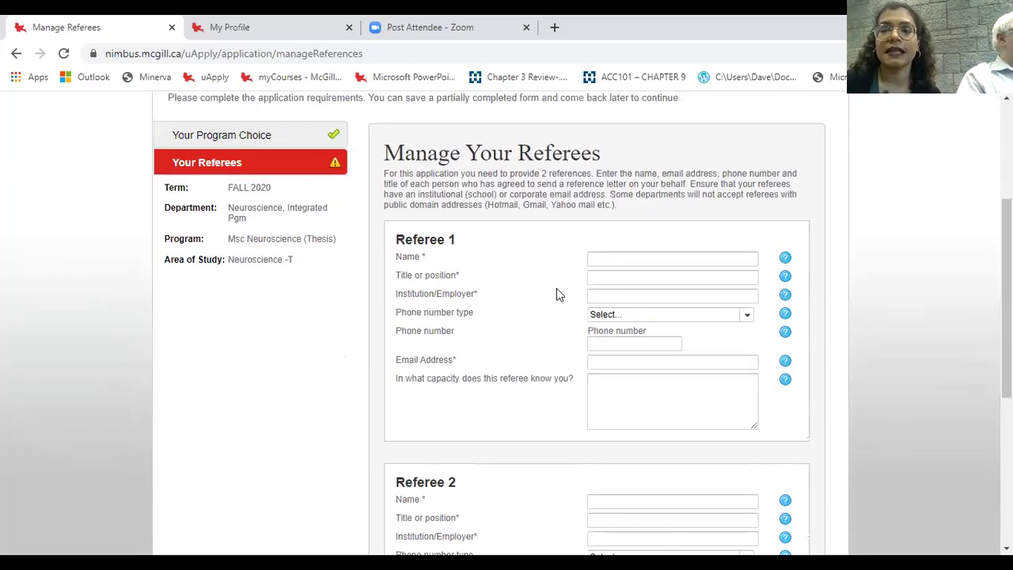
left_click(676, 260)
type("Jane Doe")
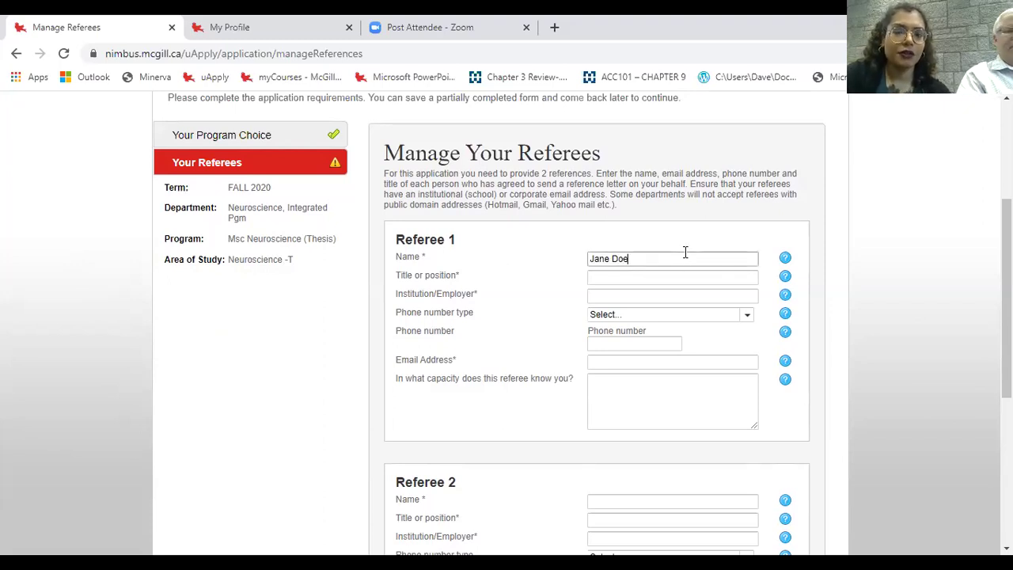
key("Tab")
type("Professor")
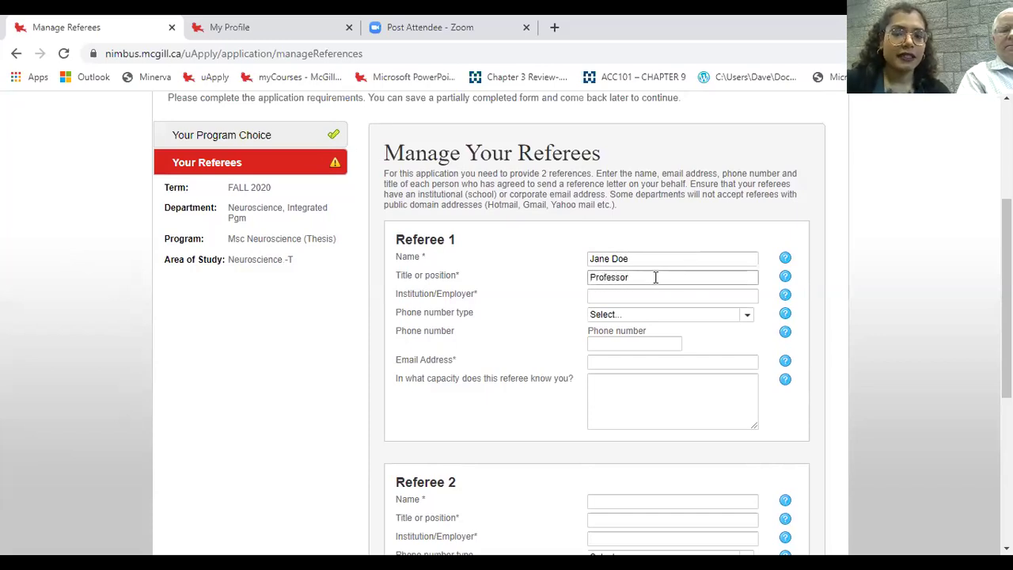
key("Tab")
type("McGill")
- Add Referee 1's e-mail address and capacity 'Professor during my undergrad studies at McGill in 2014'
key("Tab")
key("Tab")
left_click(657, 362)
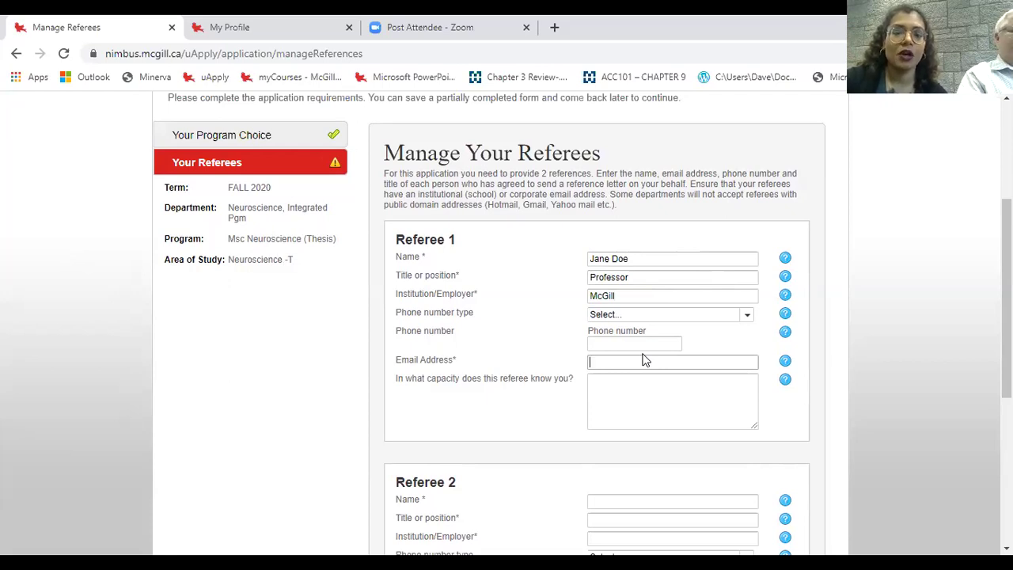
left_click(644, 360)
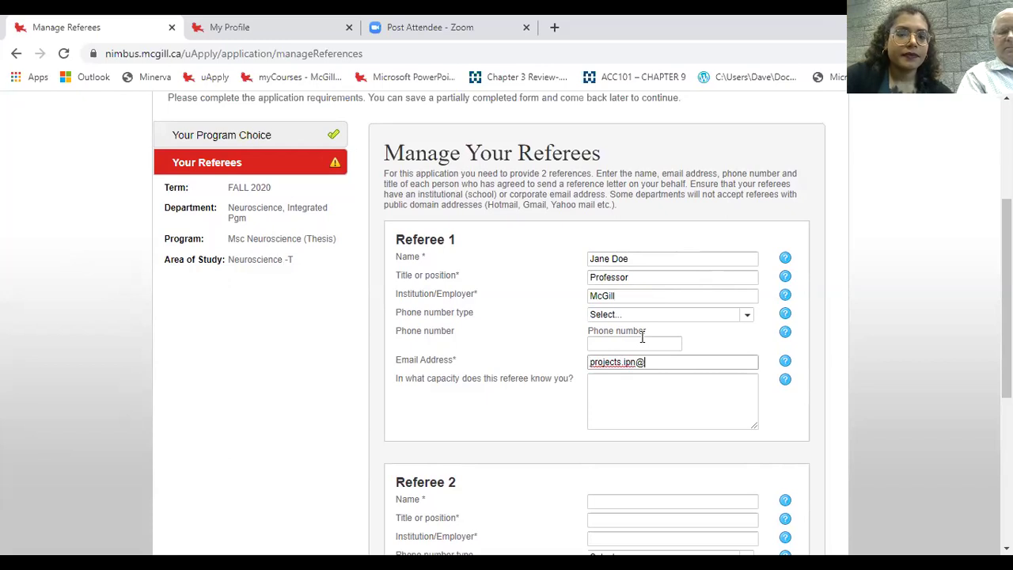
key("Tab")
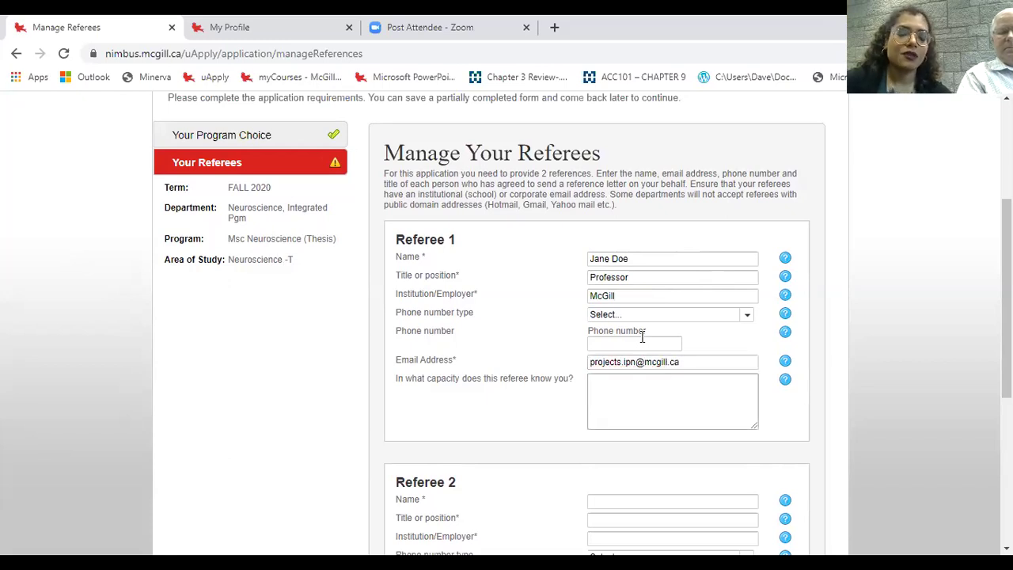
type("Professor during m")
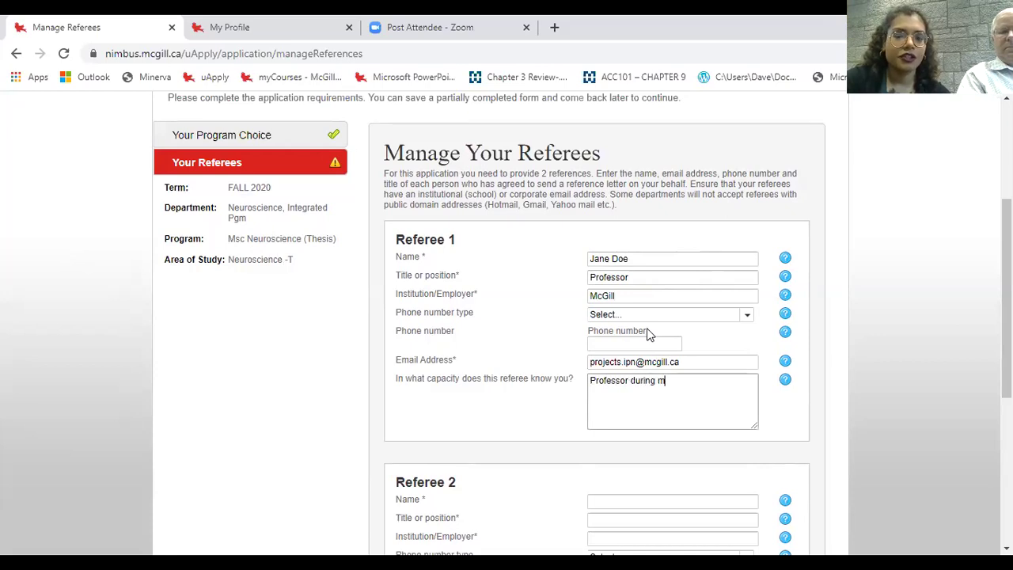
type("y undergrad studies")
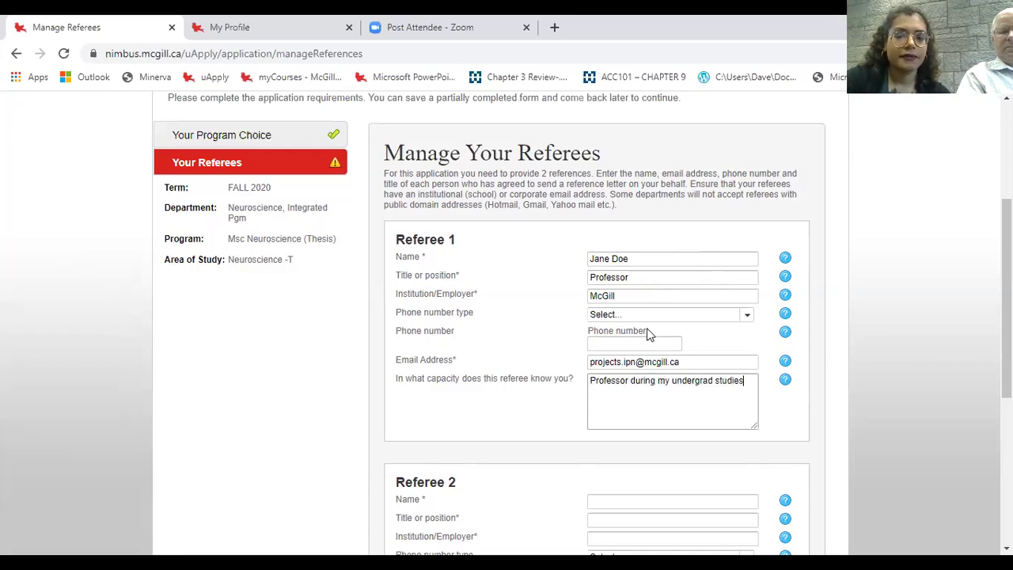
type(" at McGill in 2014")
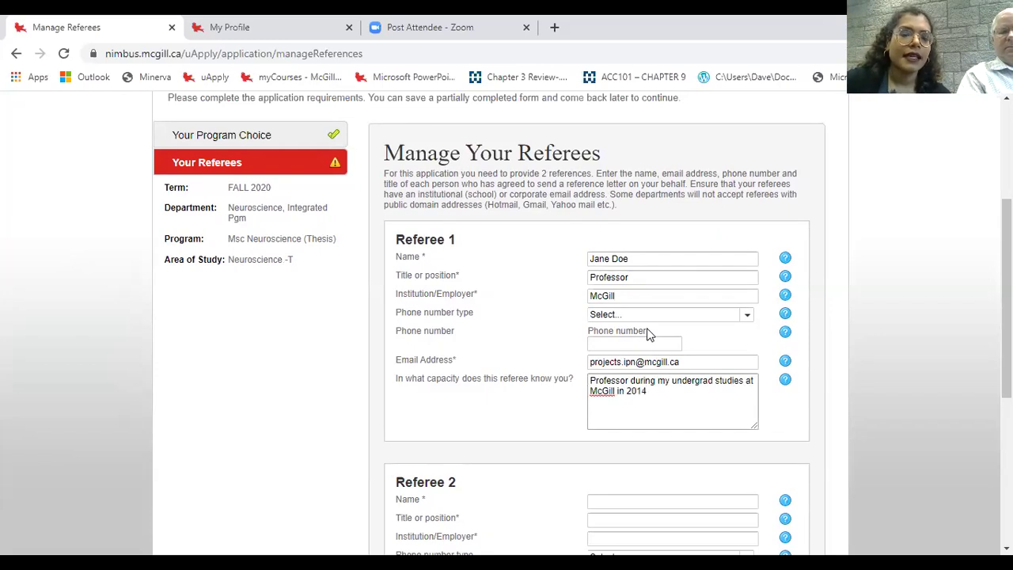
scroll(628, 321, "down", 2)
left_click(666, 352)
- Enter Referee 2's full name, title 'Supervisor' and institution 'McGill'
scroll(746, 315, "down", 1)
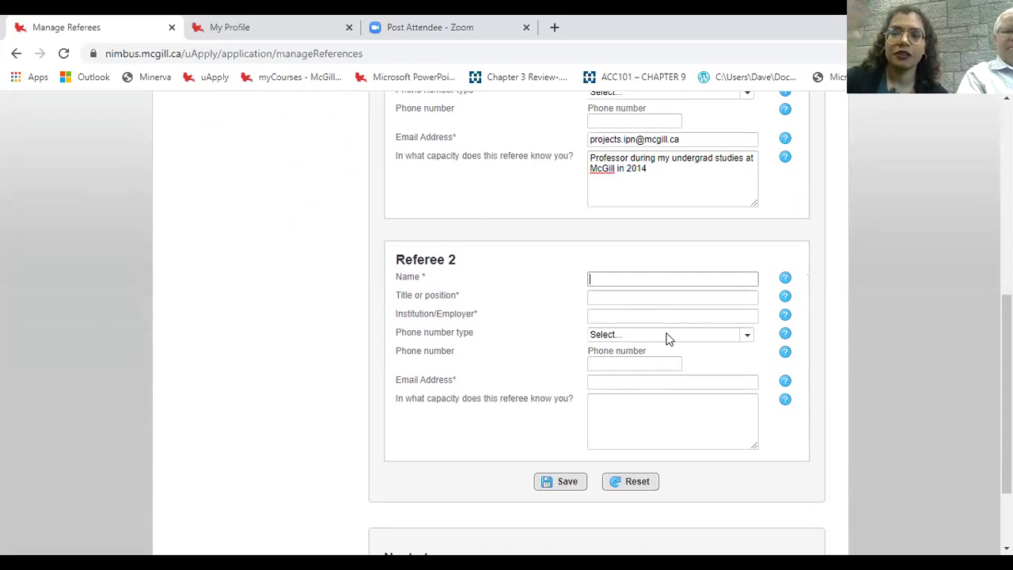
type("Janre")
key("BackSpace")
key("BackSpace")
key("BackSpace")
type("e Doe 2")
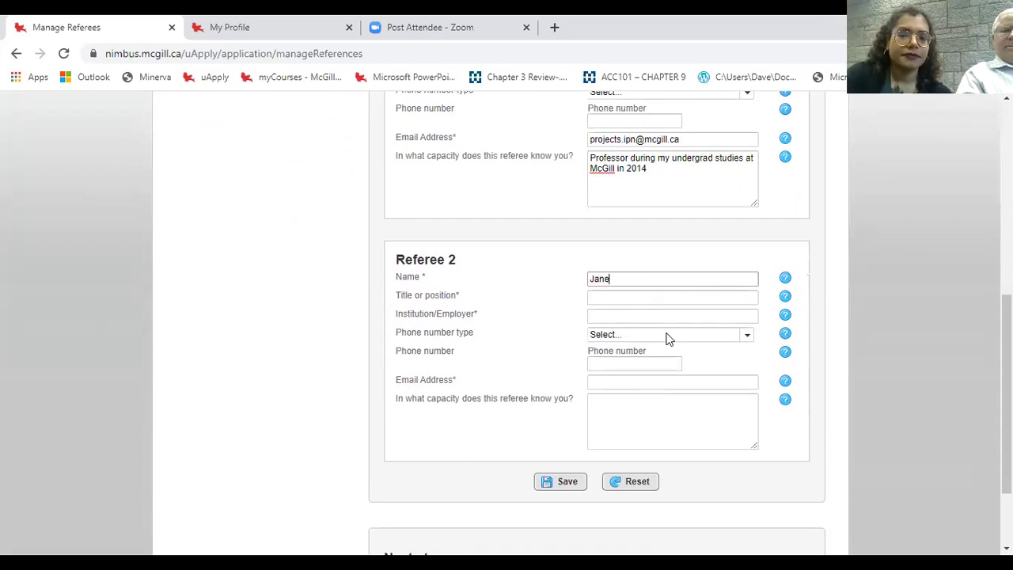
key("Tab")
type("Supeer")
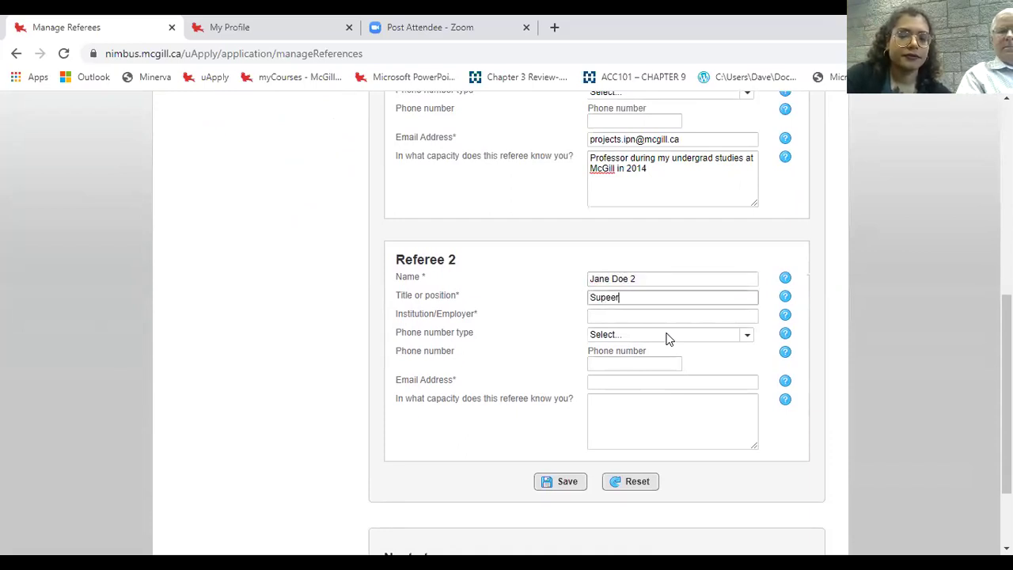
key("BackSpace")
key("BackSpace")
type("rvisor")
key("Tab")
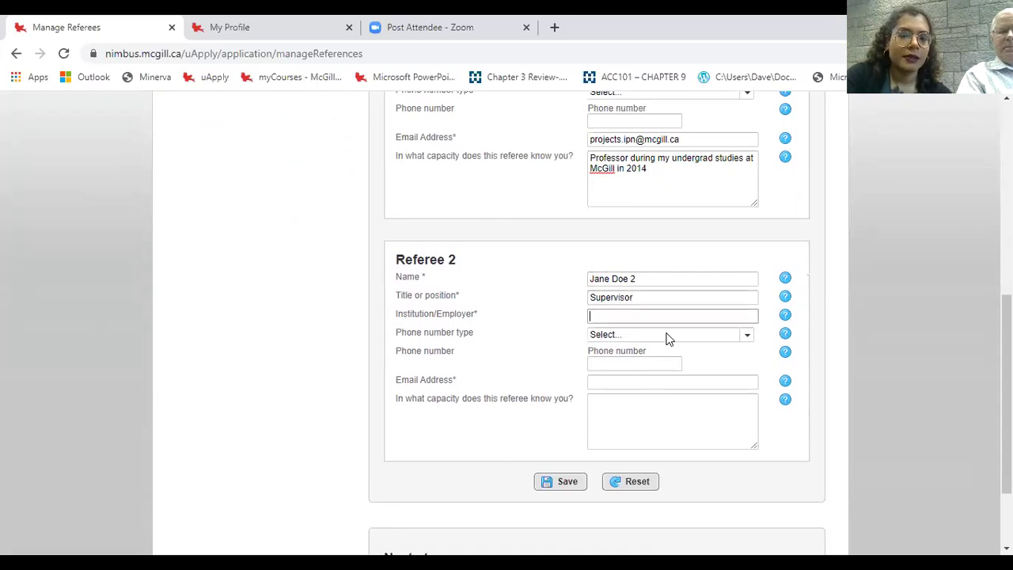
type("McGill")
- Add Referee 2's e-mail and capacity 'Supervised my internship in summer 2015', then save both referees
key("Tab")
key("Tab")
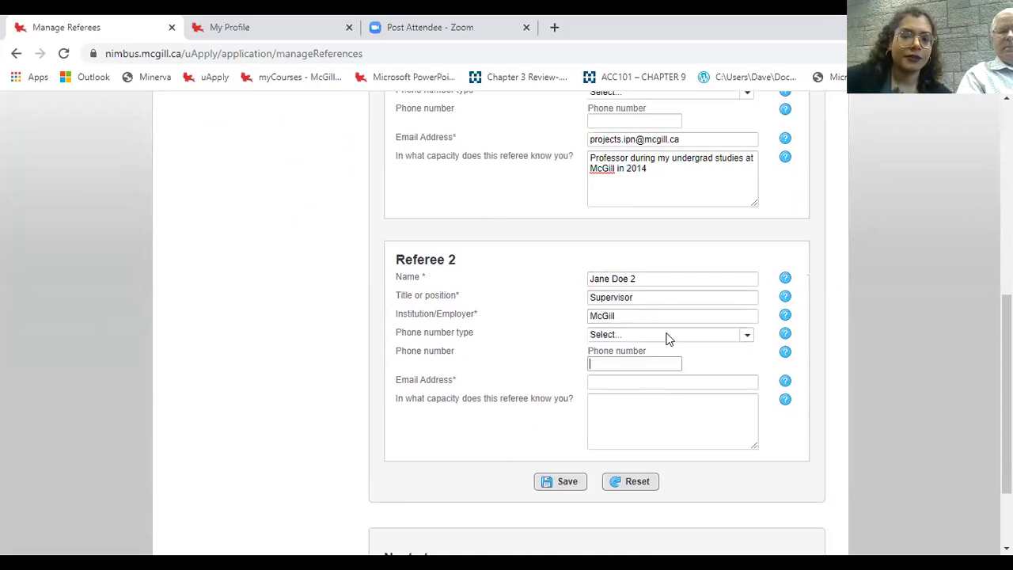
left_click(588, 383)
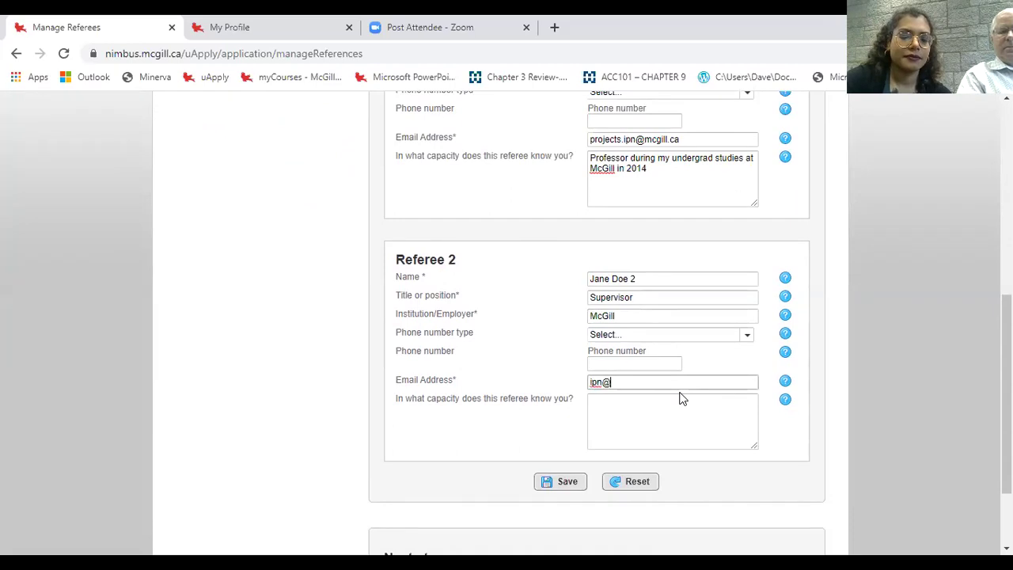
key("Tab")
type("Su")
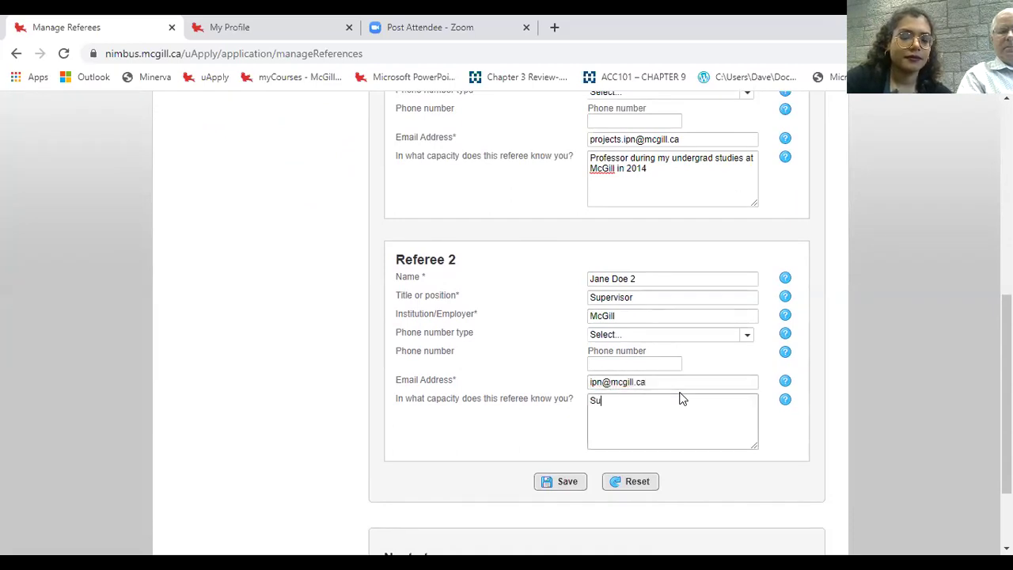
type("pervised my internship in summer 201")
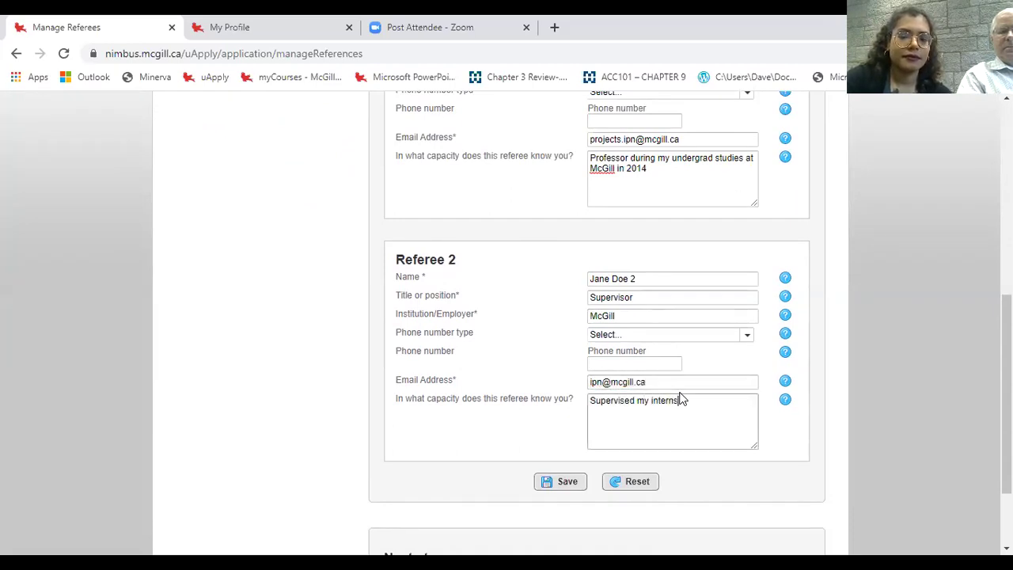
type("5")
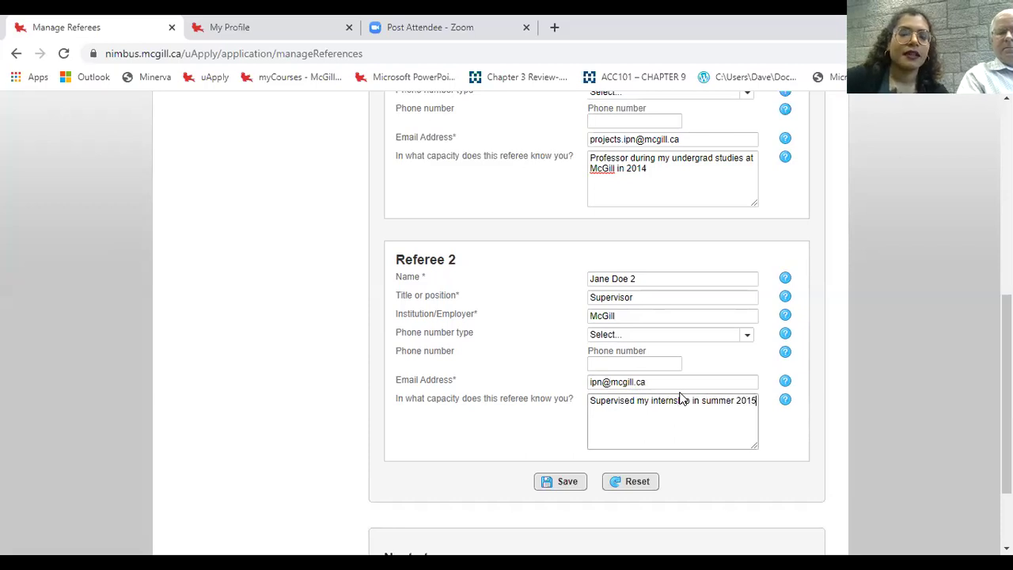
scroll(678, 398, "down", 2)
left_click(566, 412)
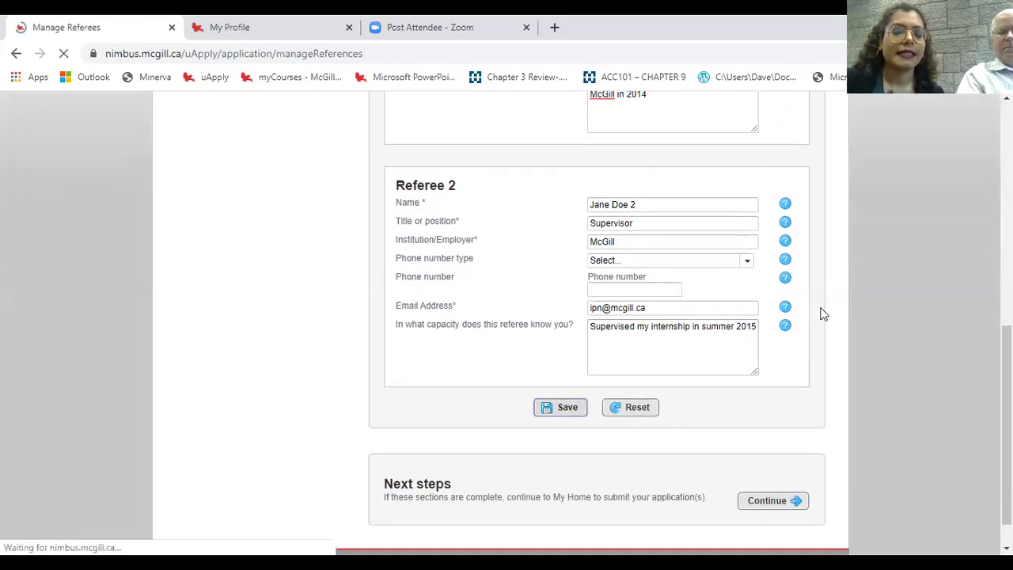
- Continue to the applicant home page, then show the slideshow's Online Application Form slide
scroll(782, 422, "down", 8)
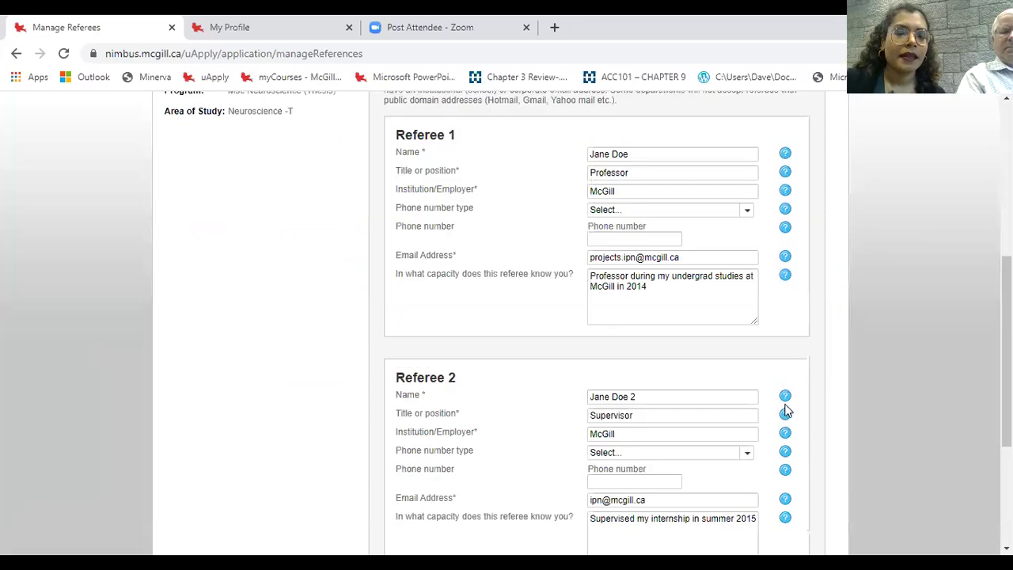
left_click(788, 466)
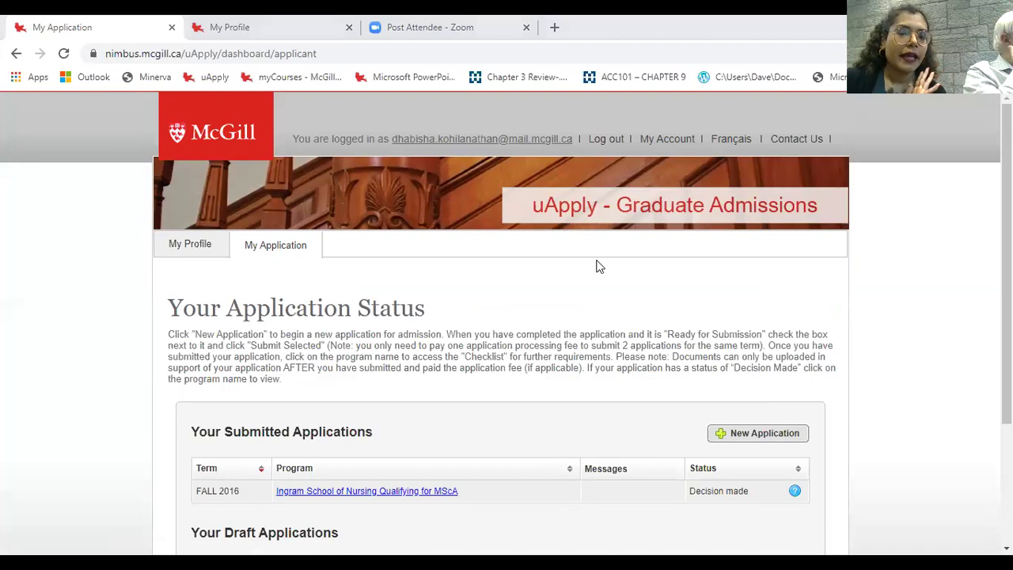
key("alt+Tab")
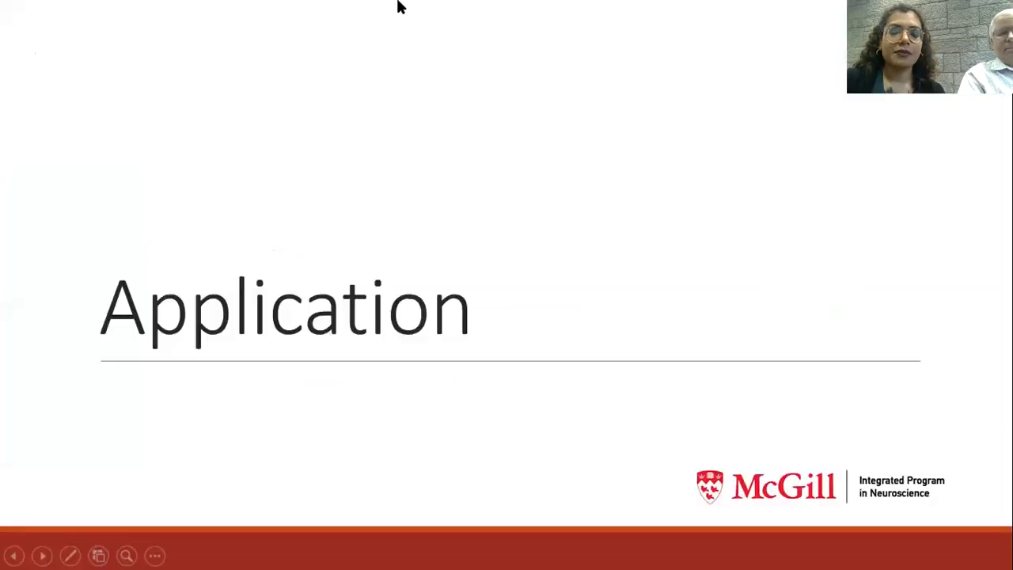
key("Right")
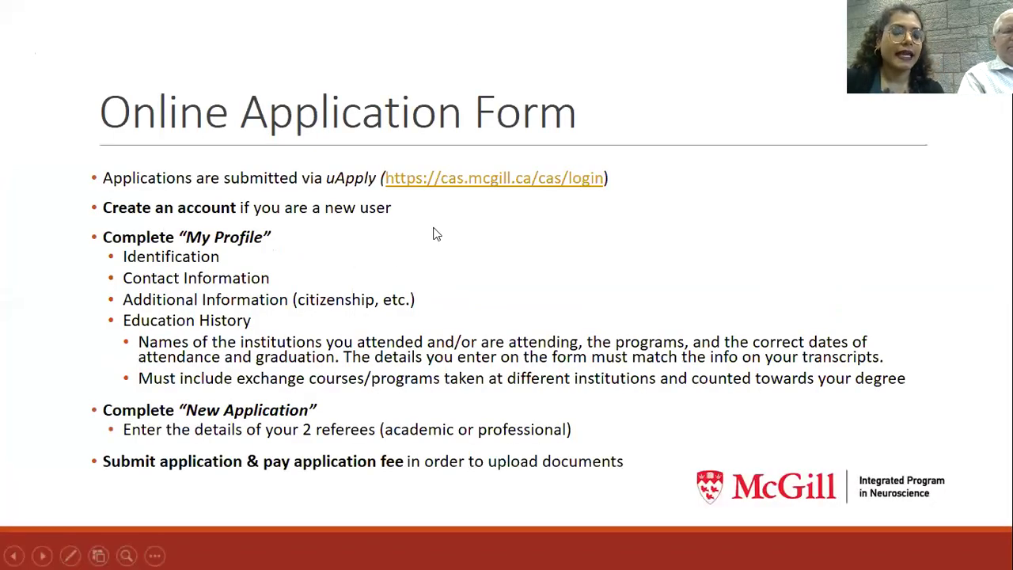